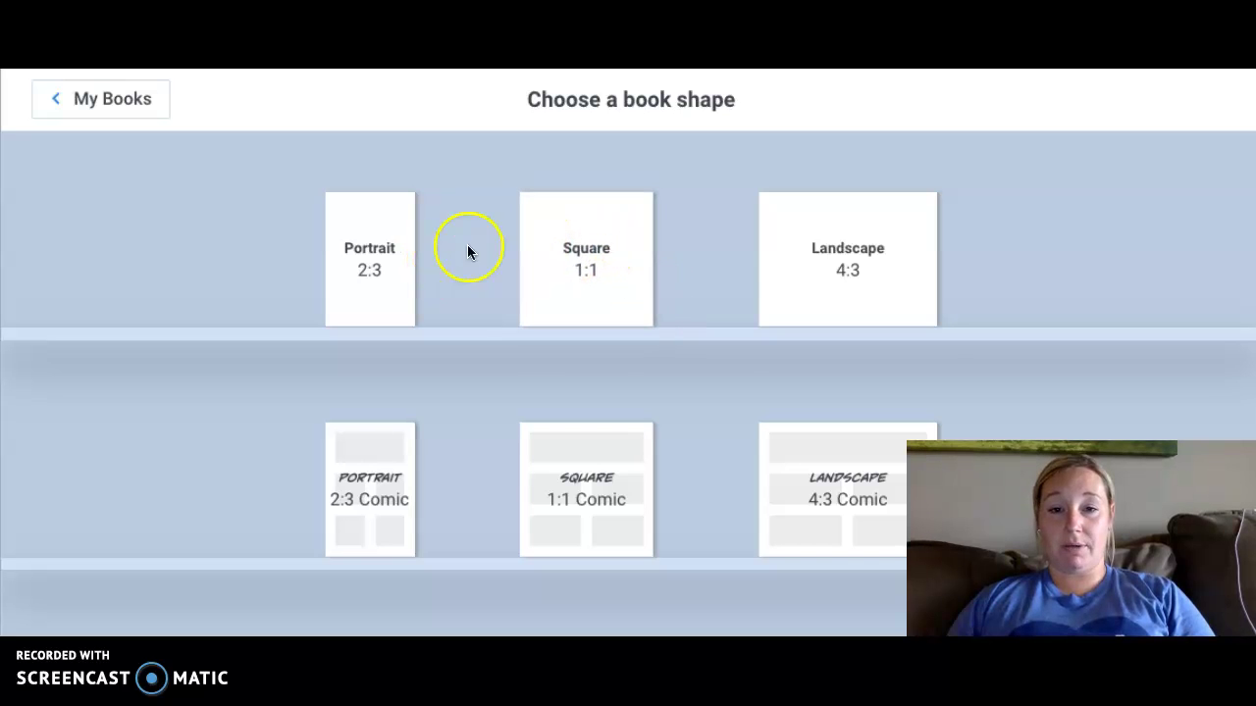
Step: Create a square 1:1 book and apply the blue sky background with white clouds to its cover
left_click(618, 270)
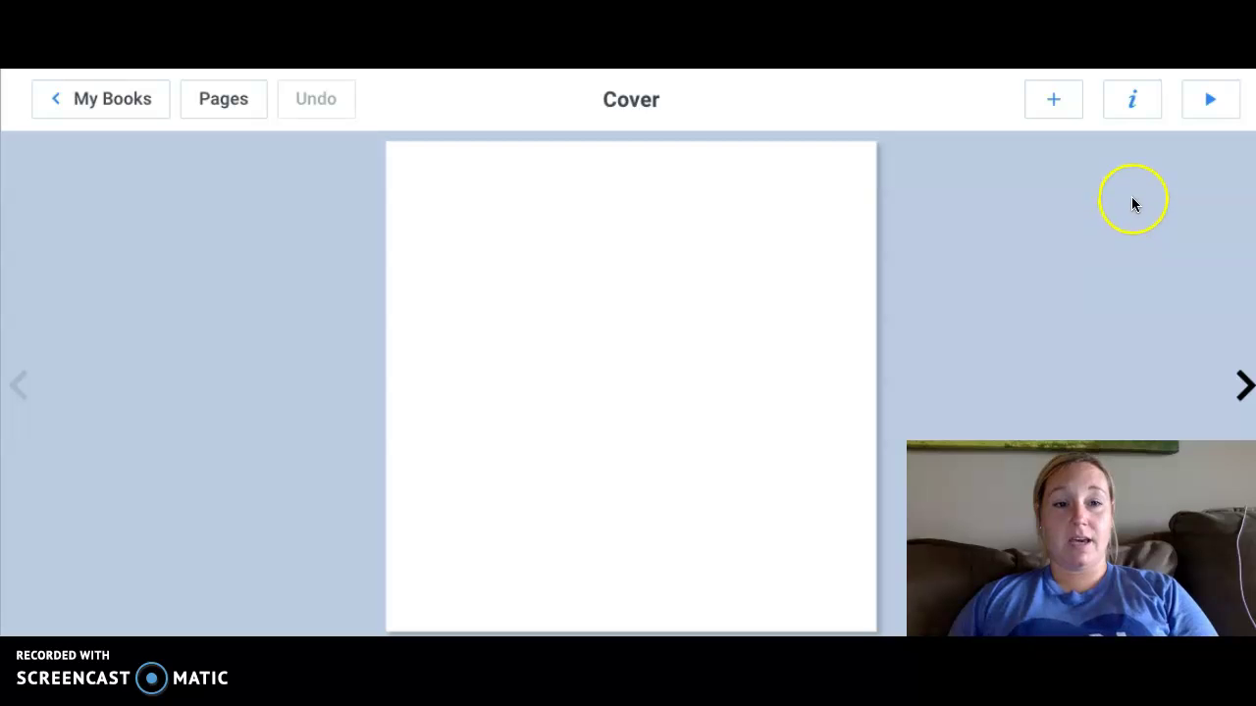
left_click(1131, 102)
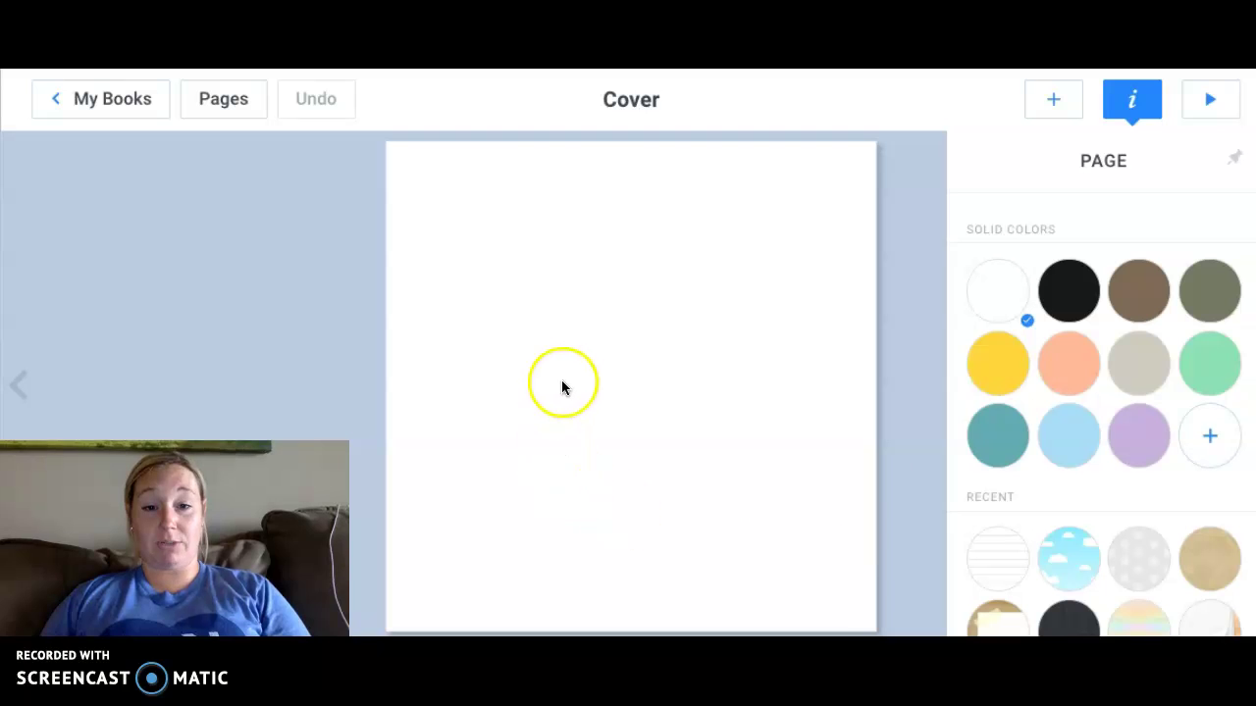
scroll(1158, 441, "down", 1)
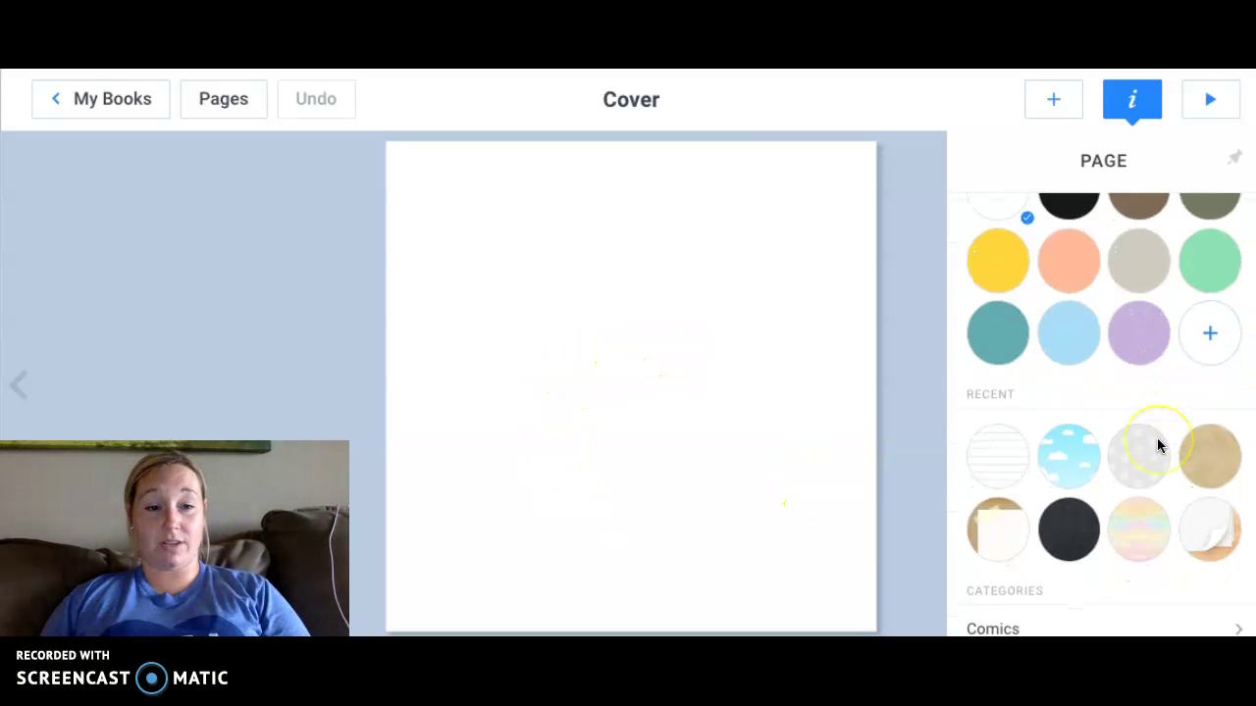
scroll(1073, 443, "down", 2)
scroll(1073, 443, "up", 2)
left_click(1073, 445)
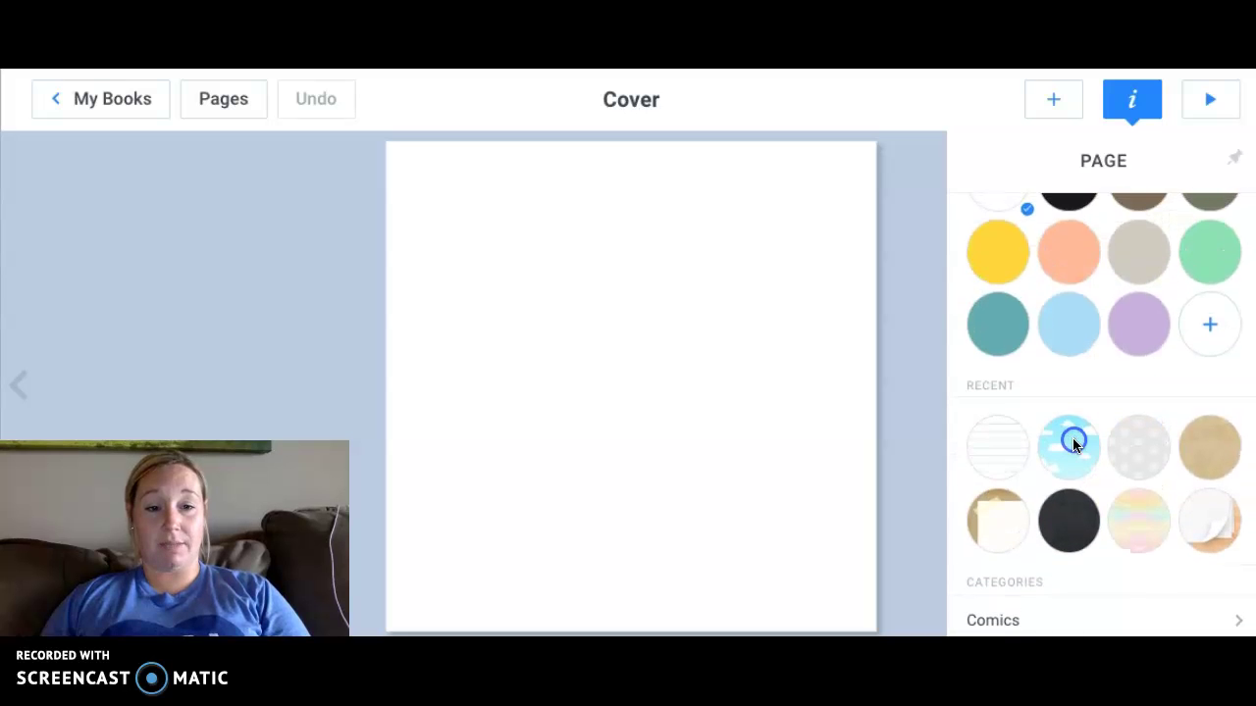
left_click(1067, 442)
left_click(1148, 138)
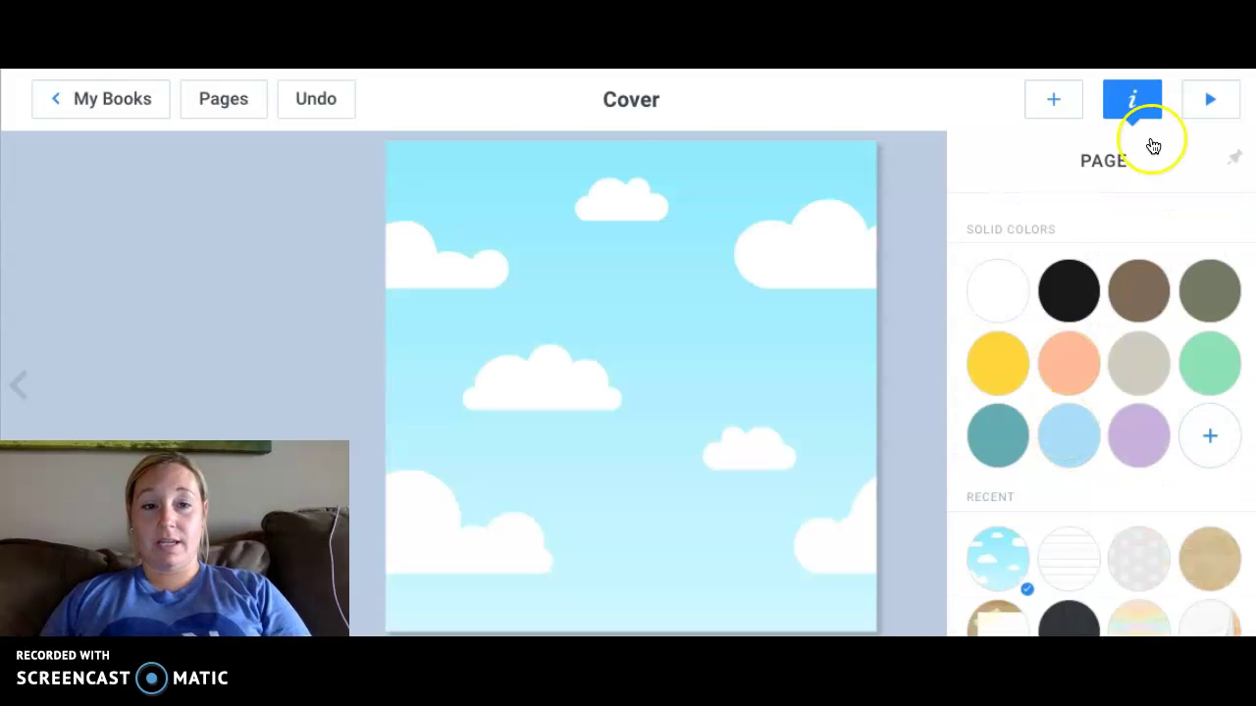
Step: Add a text box reading "The Three Little Pigs" to the cover
left_click(1069, 108)
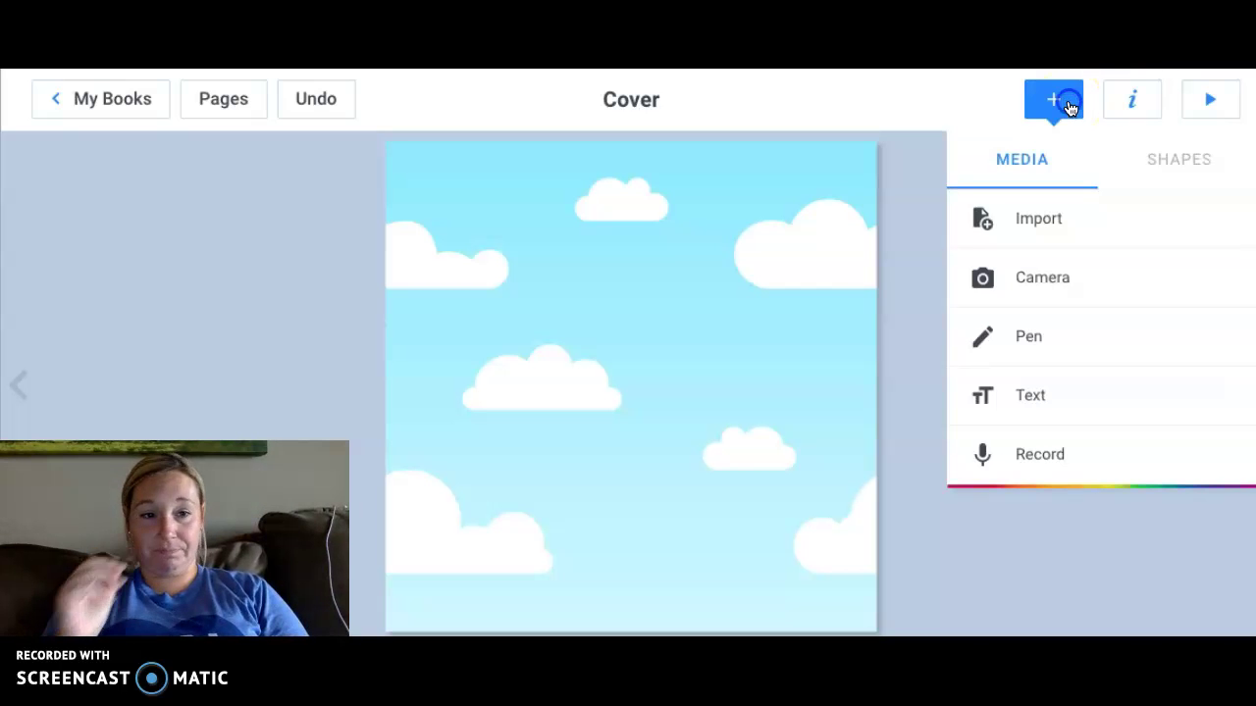
left_click(1068, 235)
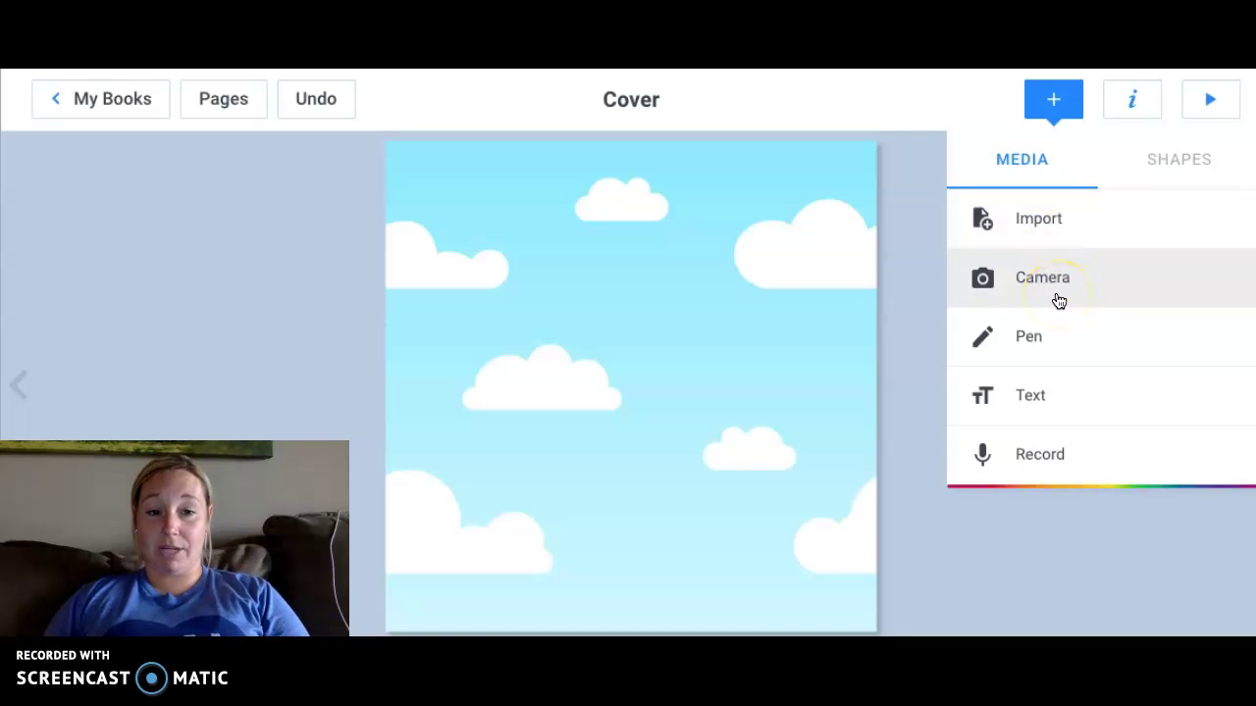
left_click(1052, 328)
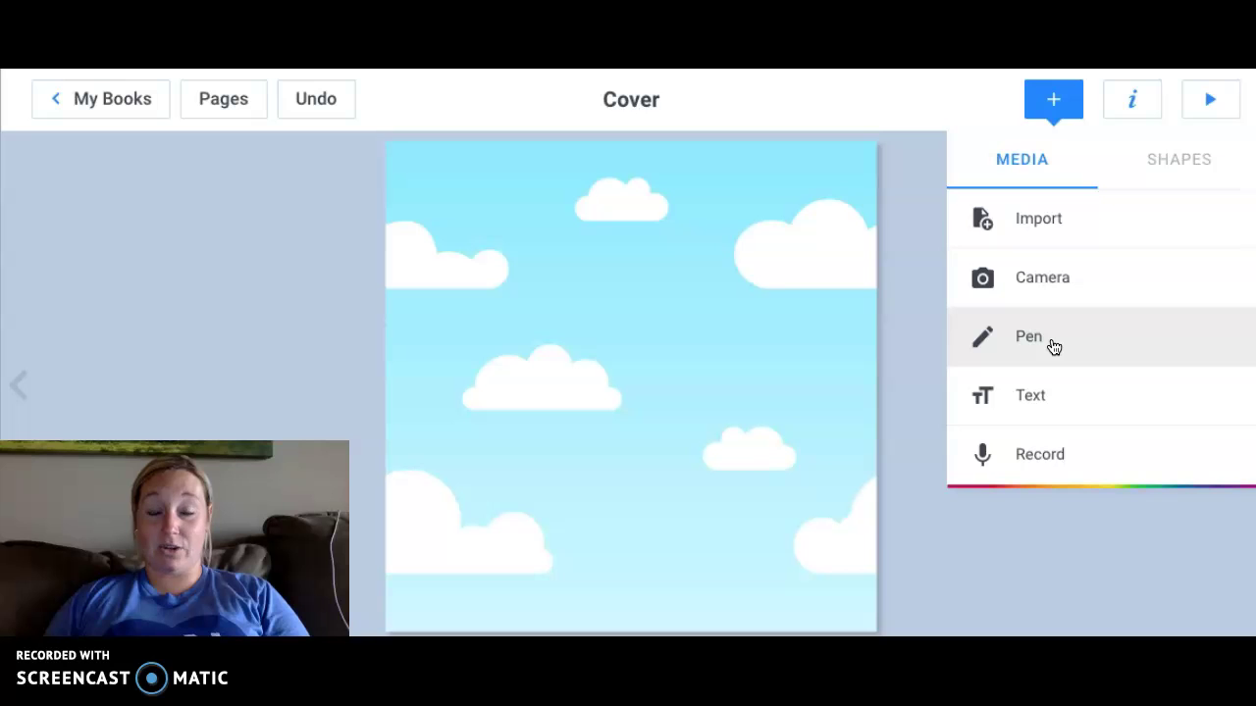
left_click_drag(1053, 355, 1055, 404)
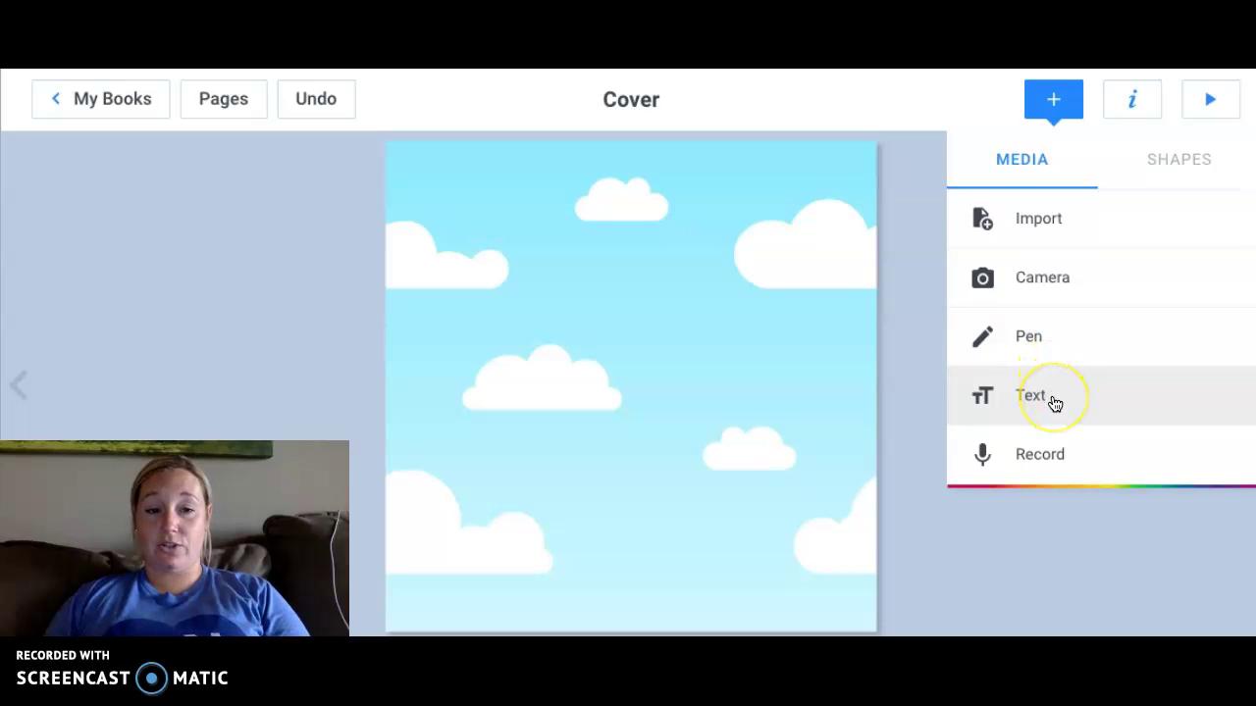
left_click(1032, 400)
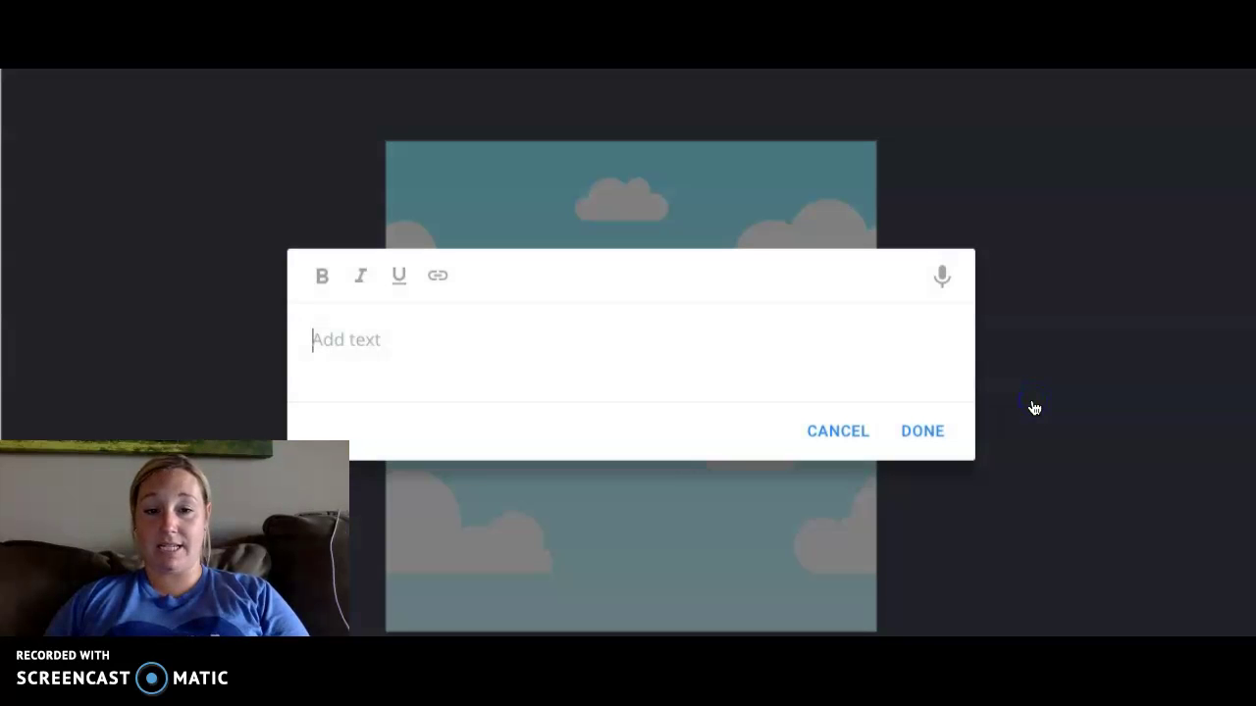
left_click(376, 338)
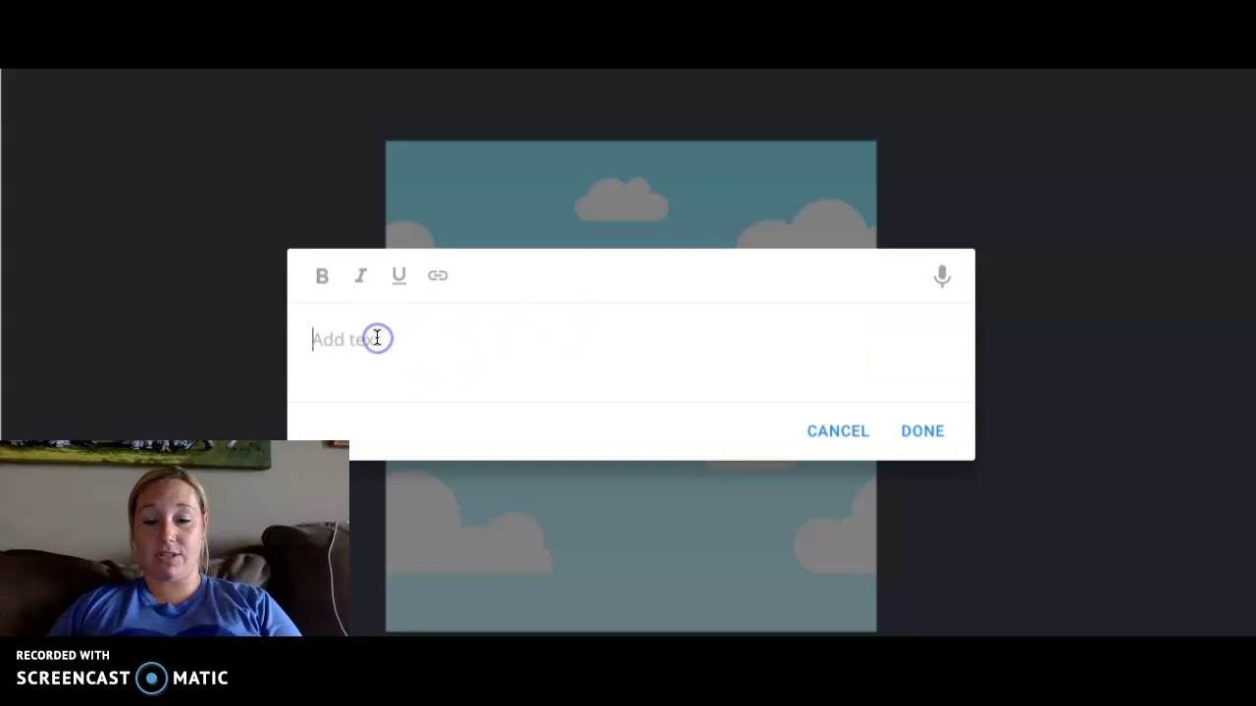
type("The Three Little Pigs")
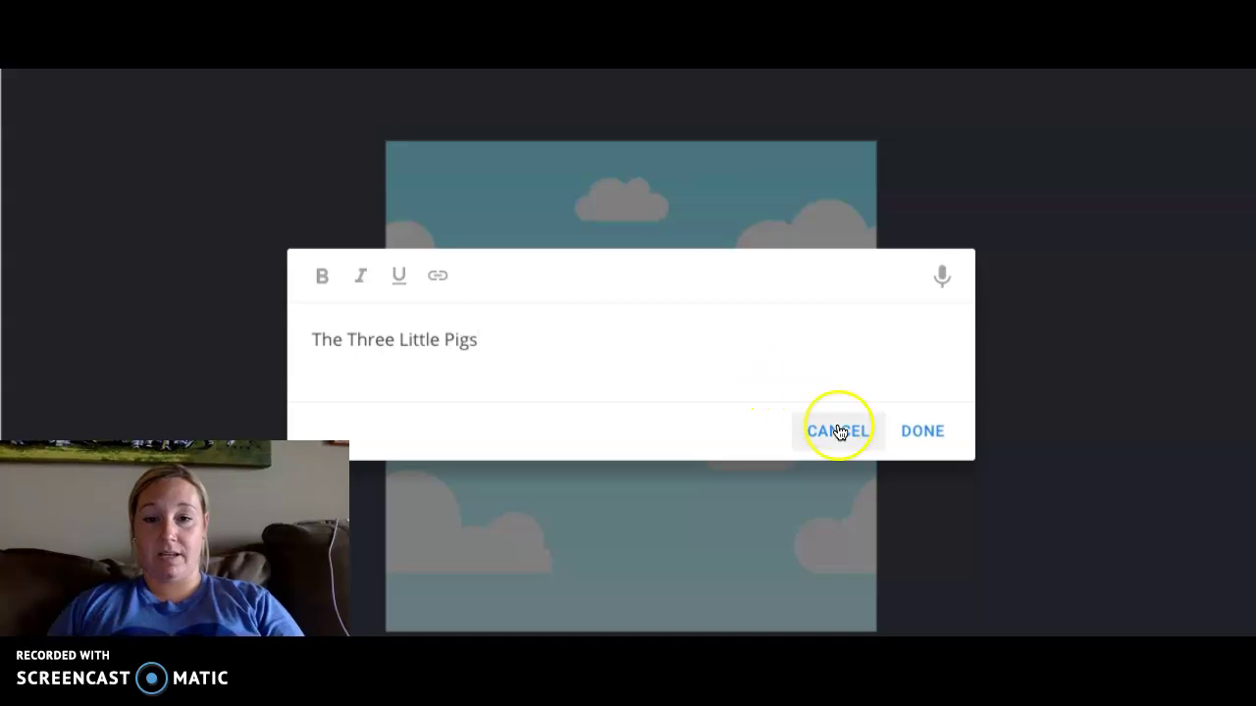
left_click(944, 441)
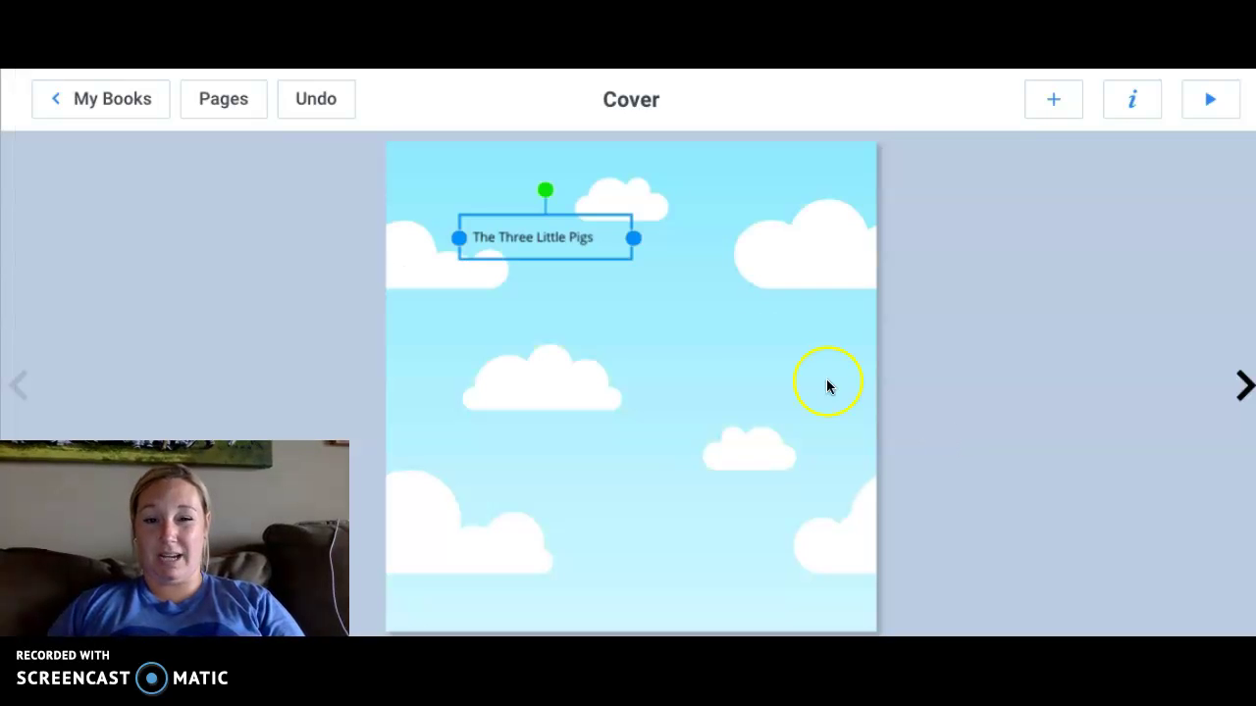
left_click(574, 240)
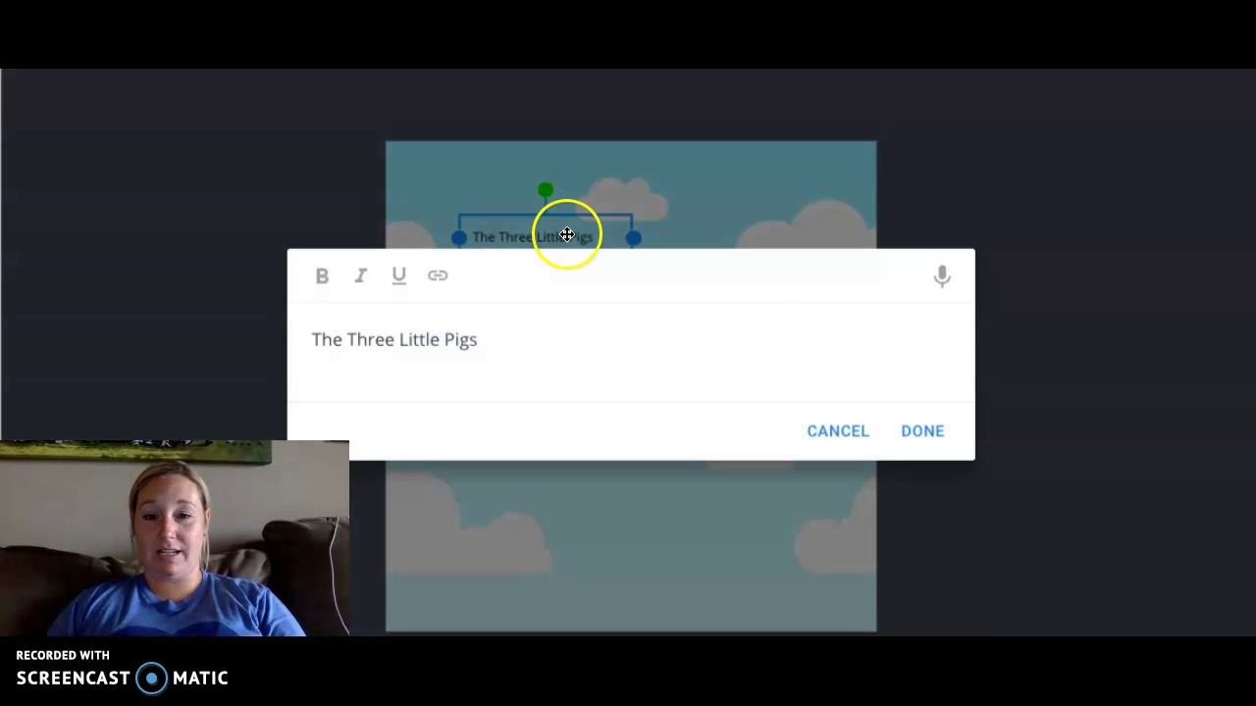
left_click(946, 438)
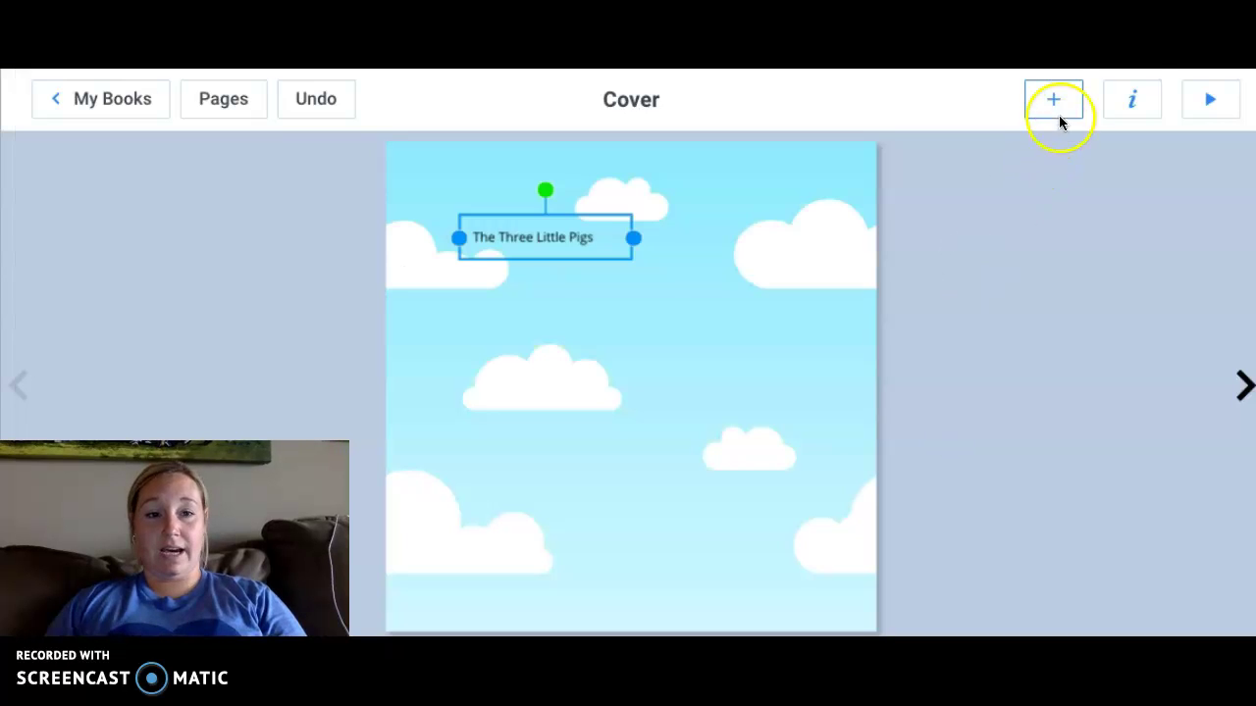
Step: Set the title's font size to 98 and widen its text box so the title fits on two lines
left_click(1133, 100)
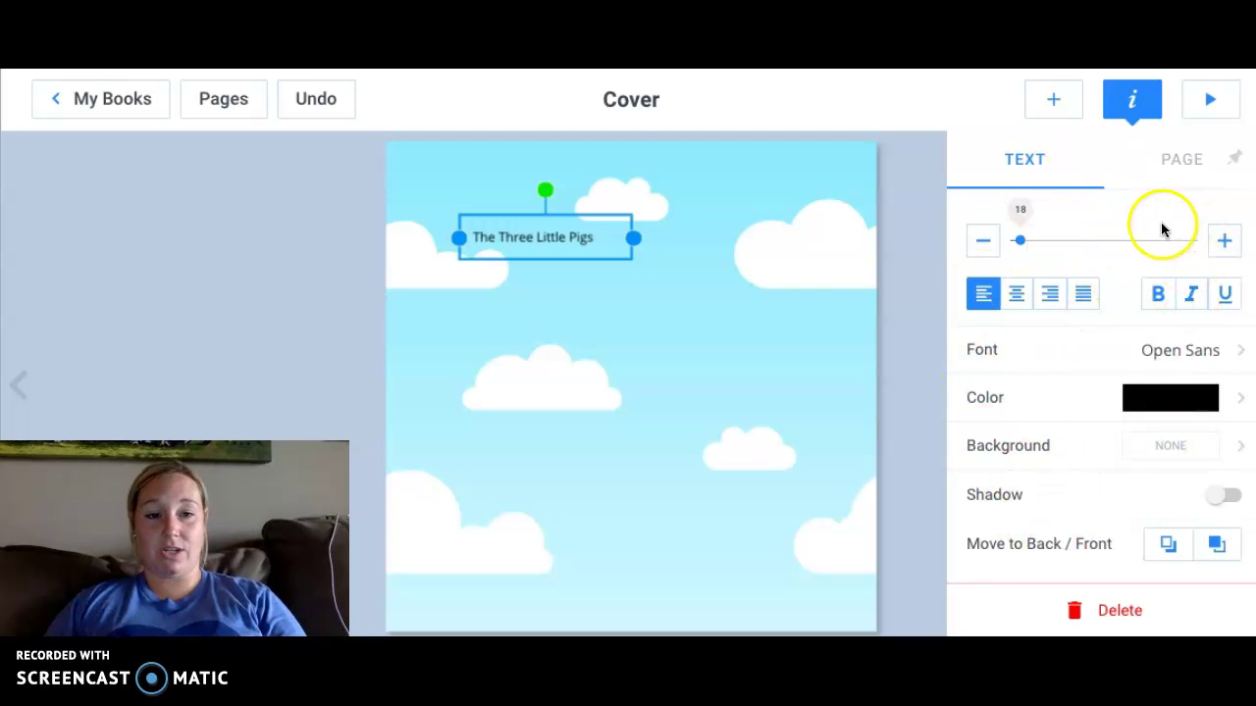
left_click(1022, 241)
left_click_drag(1022, 240, 1081, 242)
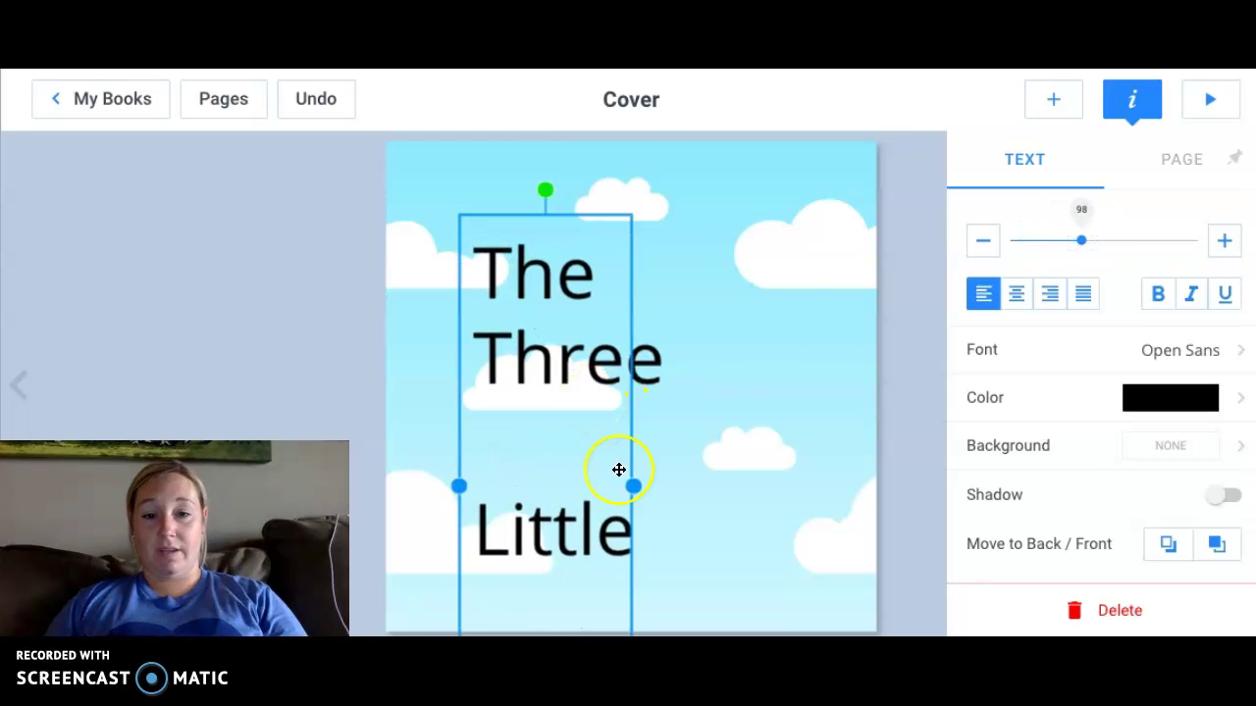
left_click_drag(635, 487, 827, 327)
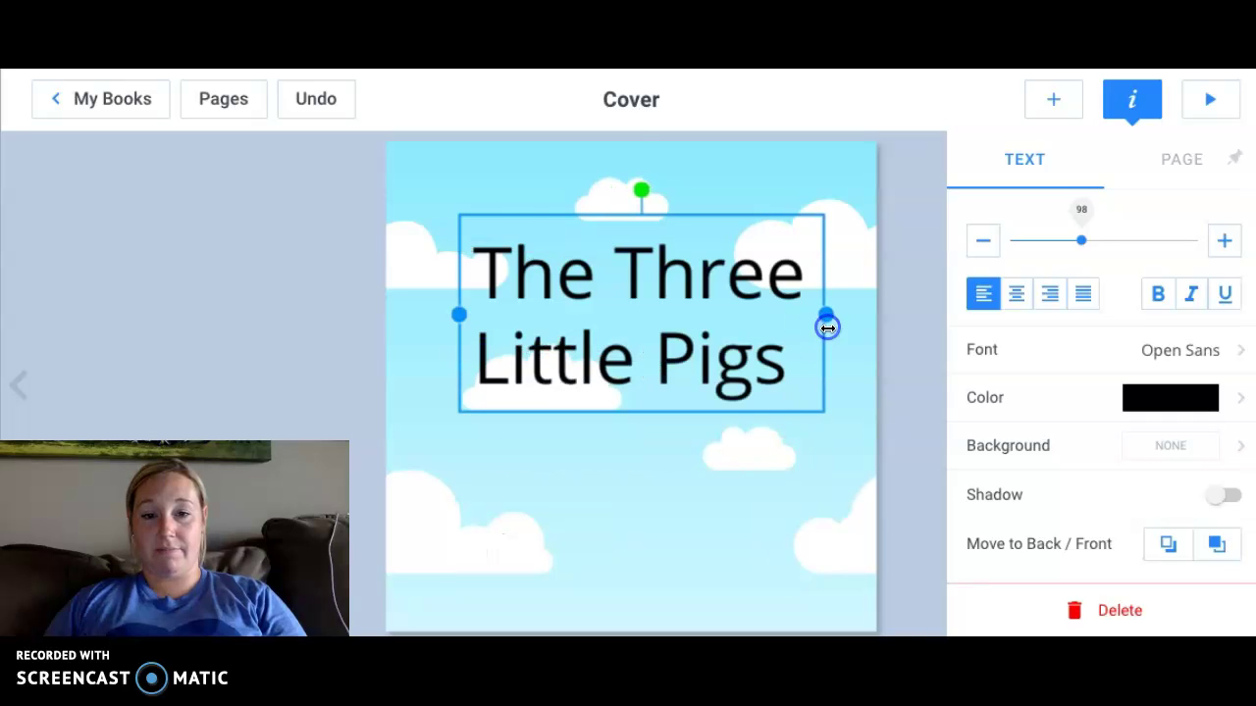
Step: Center the title text within its box and underline it
left_click(1018, 296)
left_click(1162, 307)
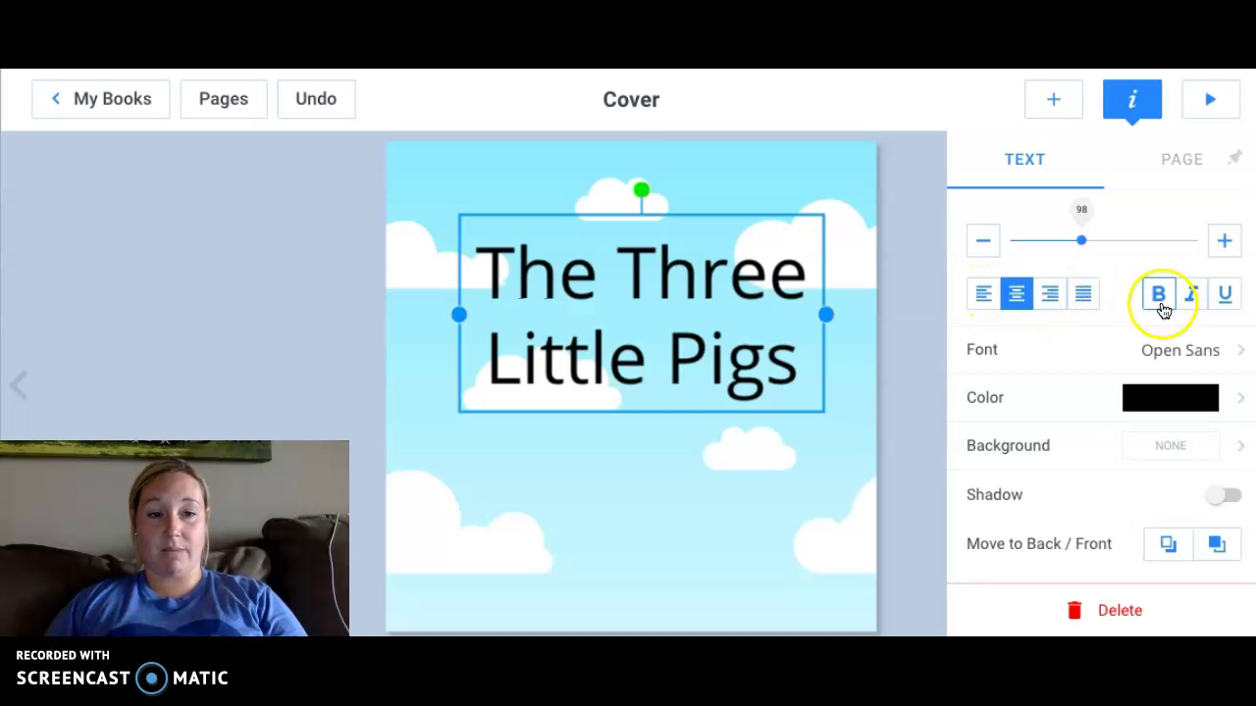
left_click(1226, 306)
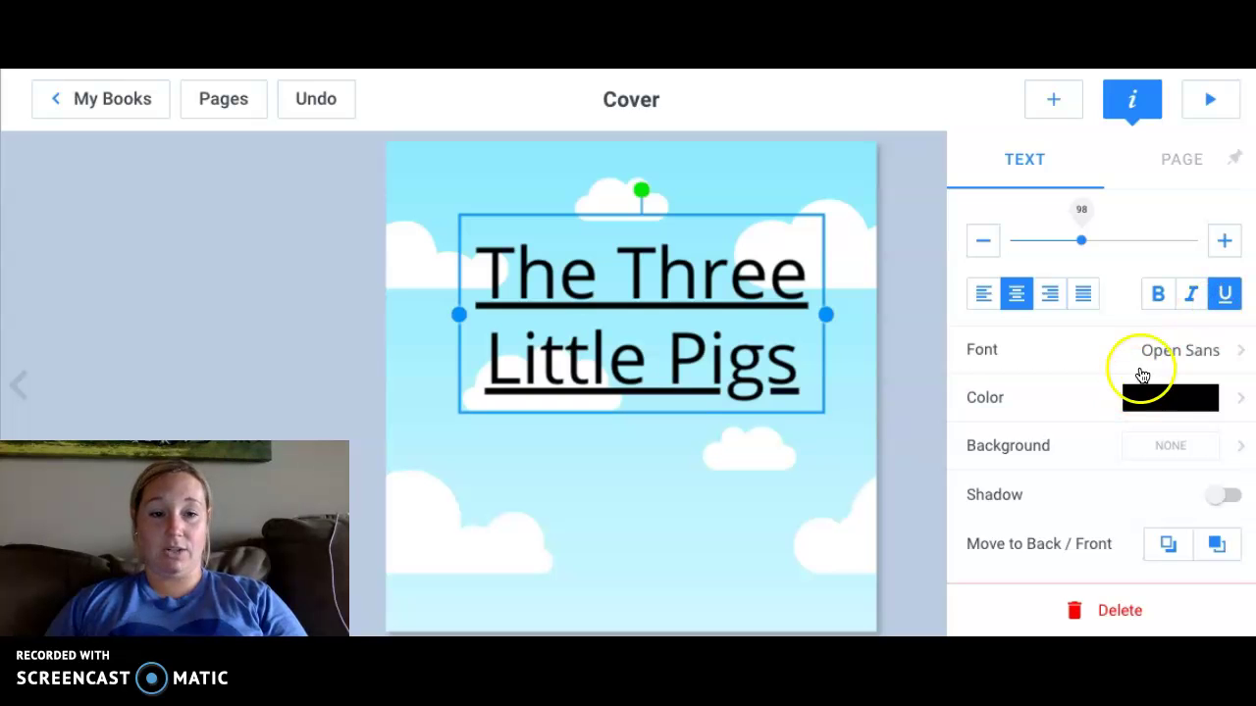
Step: Change the title's font to Gochi Hand and deselect the text box
left_click(1187, 351)
scroll(1118, 401, "down", 5)
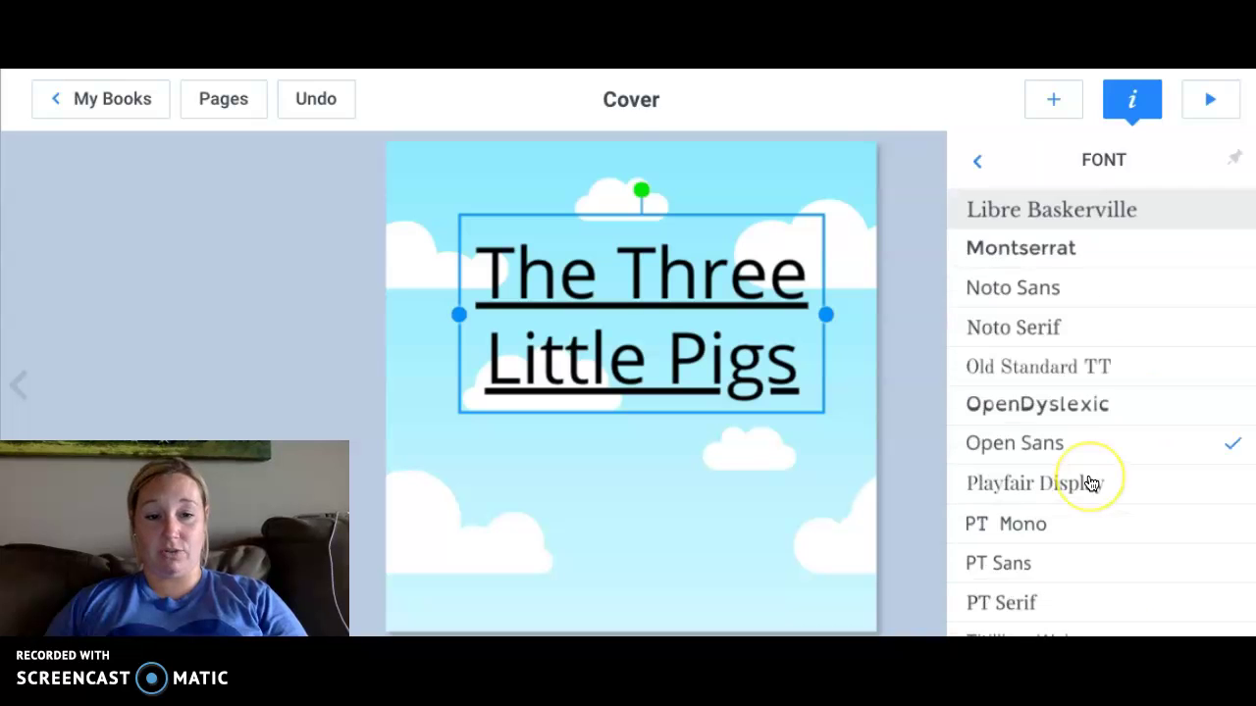
scroll(1091, 483, "down", 3)
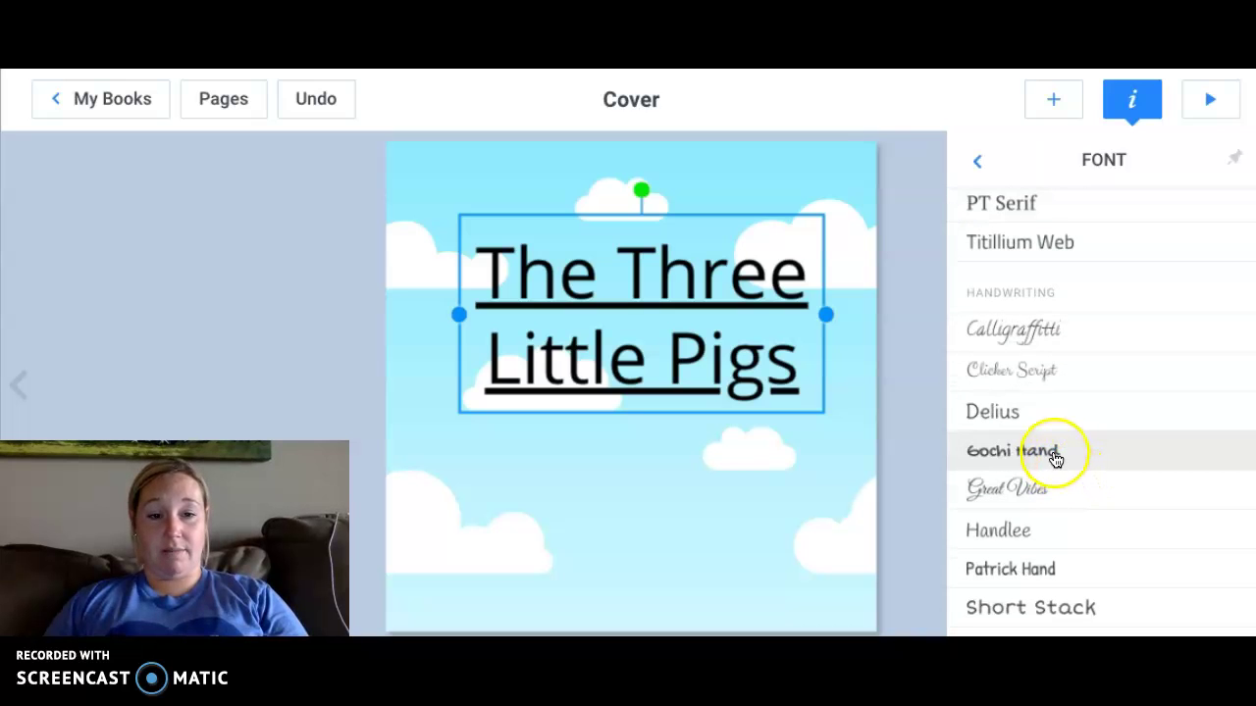
left_click(1053, 456)
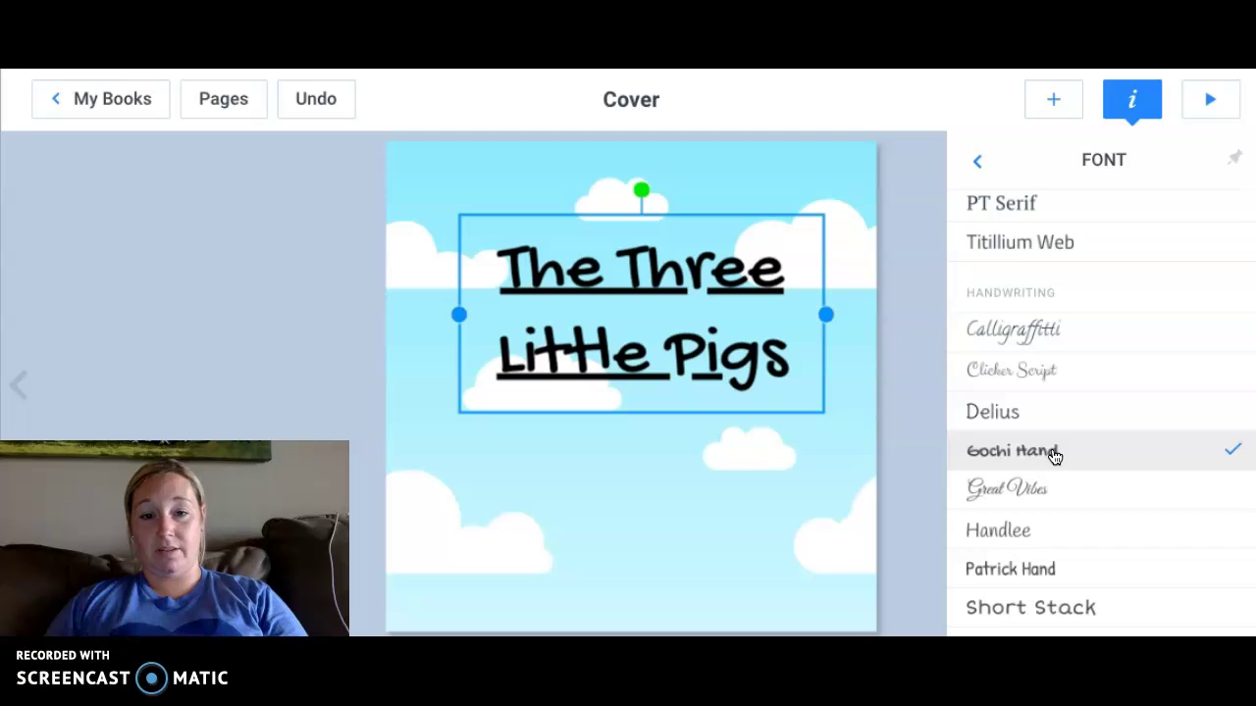
left_click(975, 162)
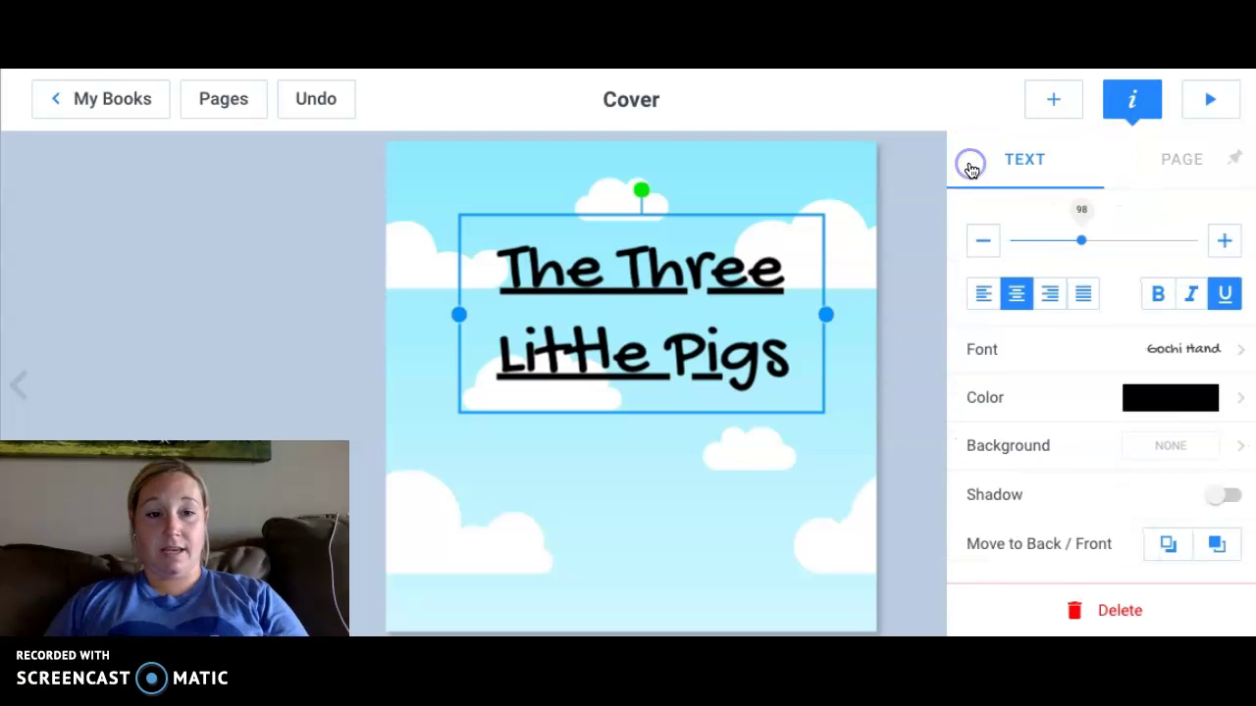
scroll(1092, 432, "down", 1)
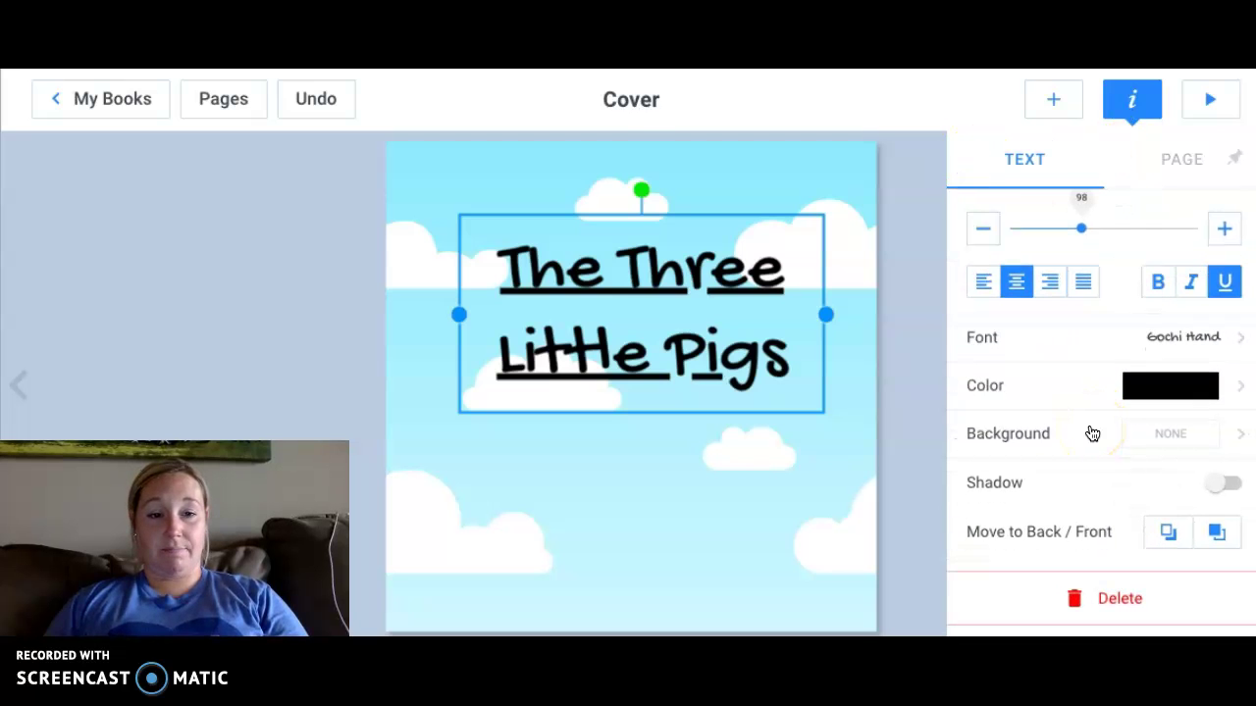
scroll(1092, 433, "up", 1)
left_click(1125, 137)
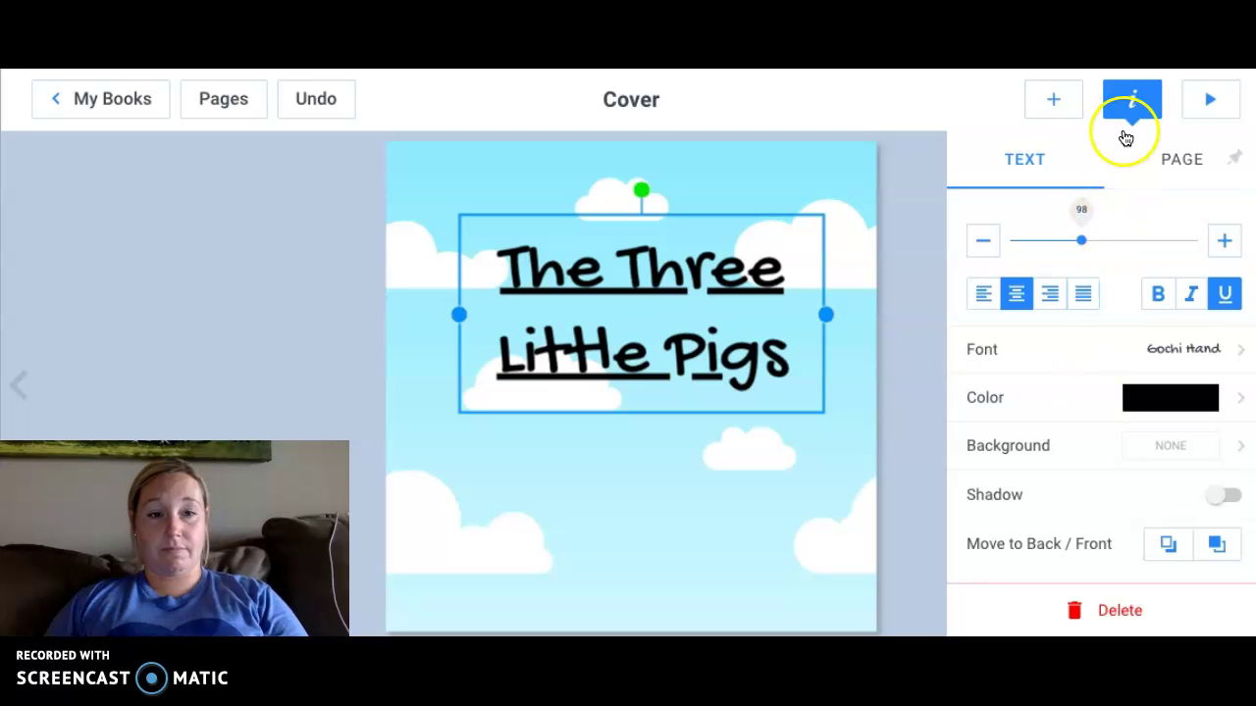
left_click(687, 470)
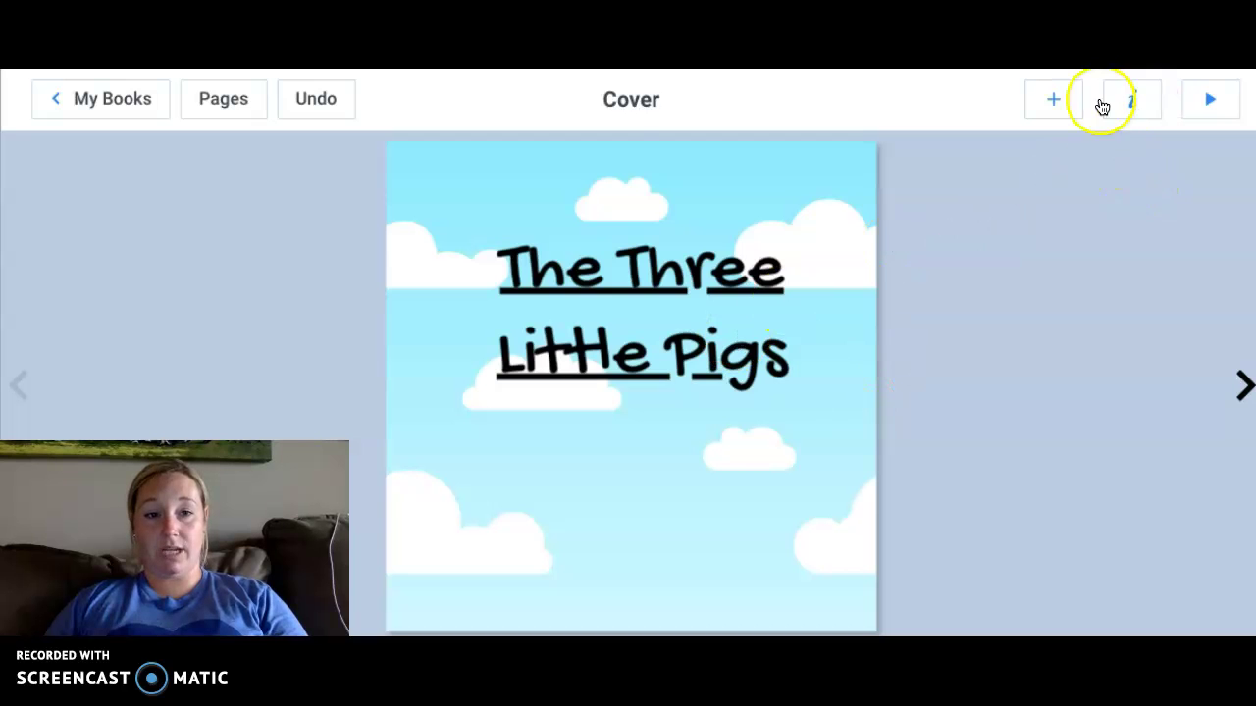
Step: Search Google images for "pig cartoon" to import a picture onto the cover
left_click(1051, 106)
left_click(1025, 219)
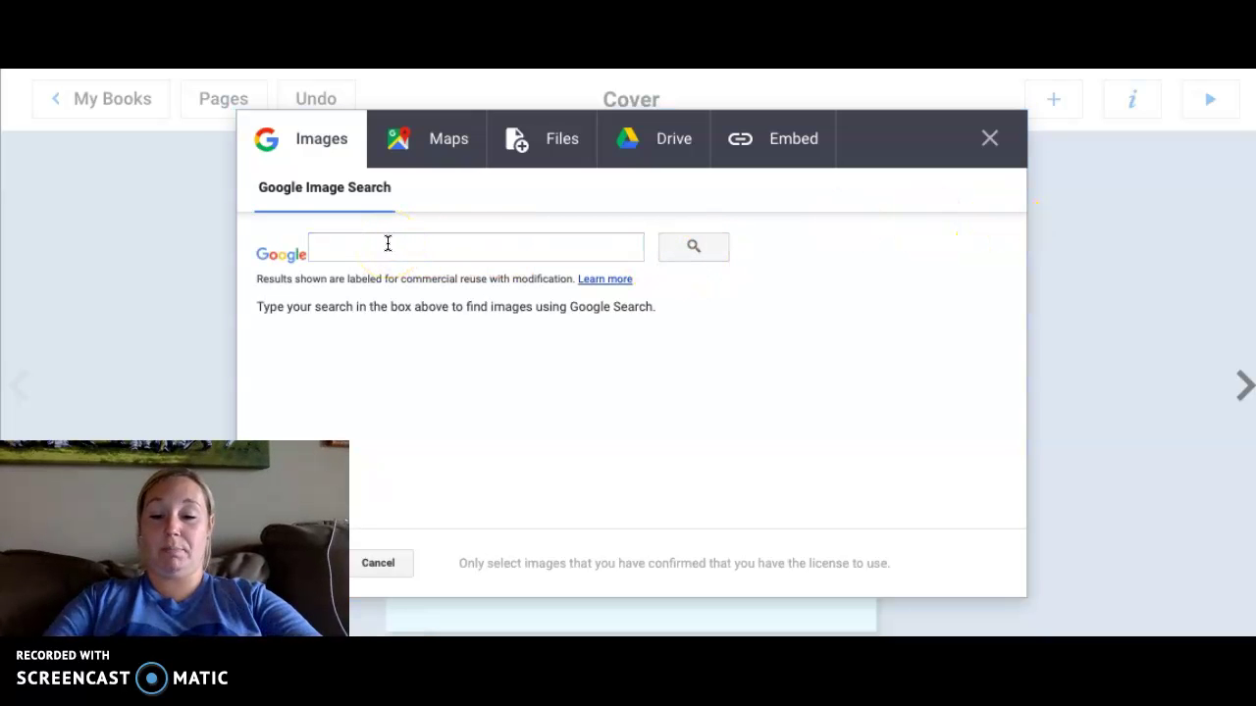
left_click(388, 244)
type("pig cartoon")
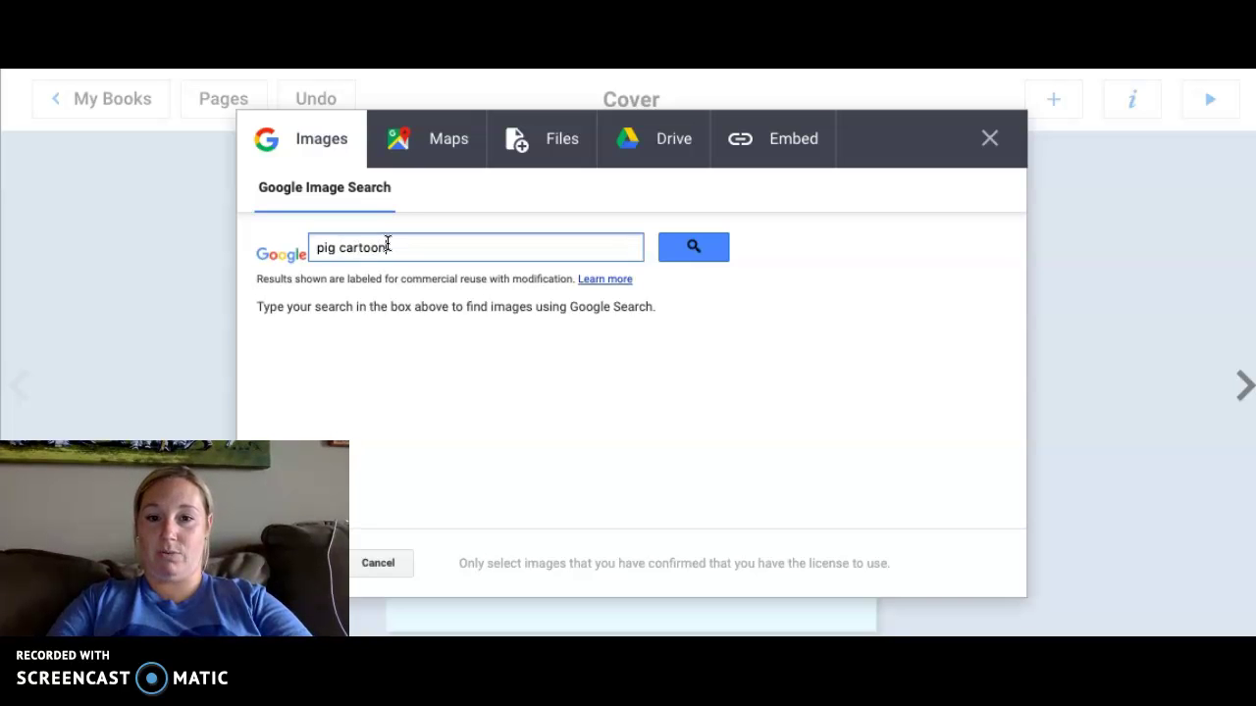
key("Return")
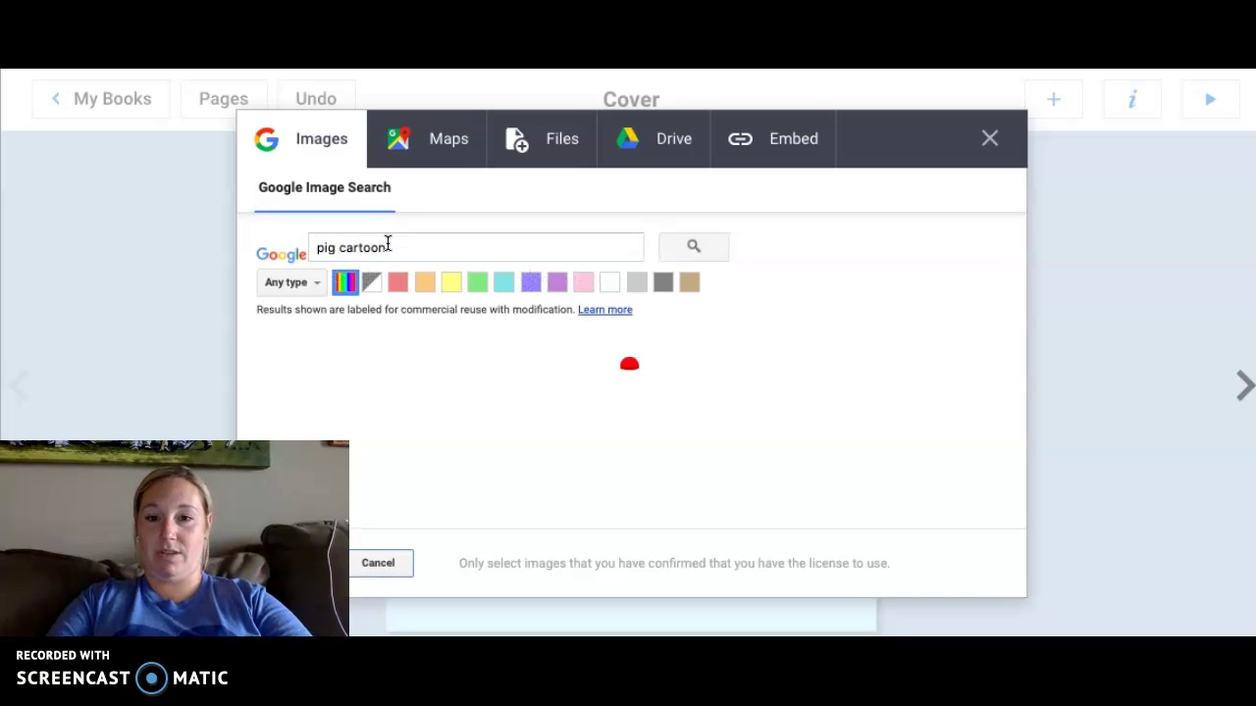
left_click(425, 255)
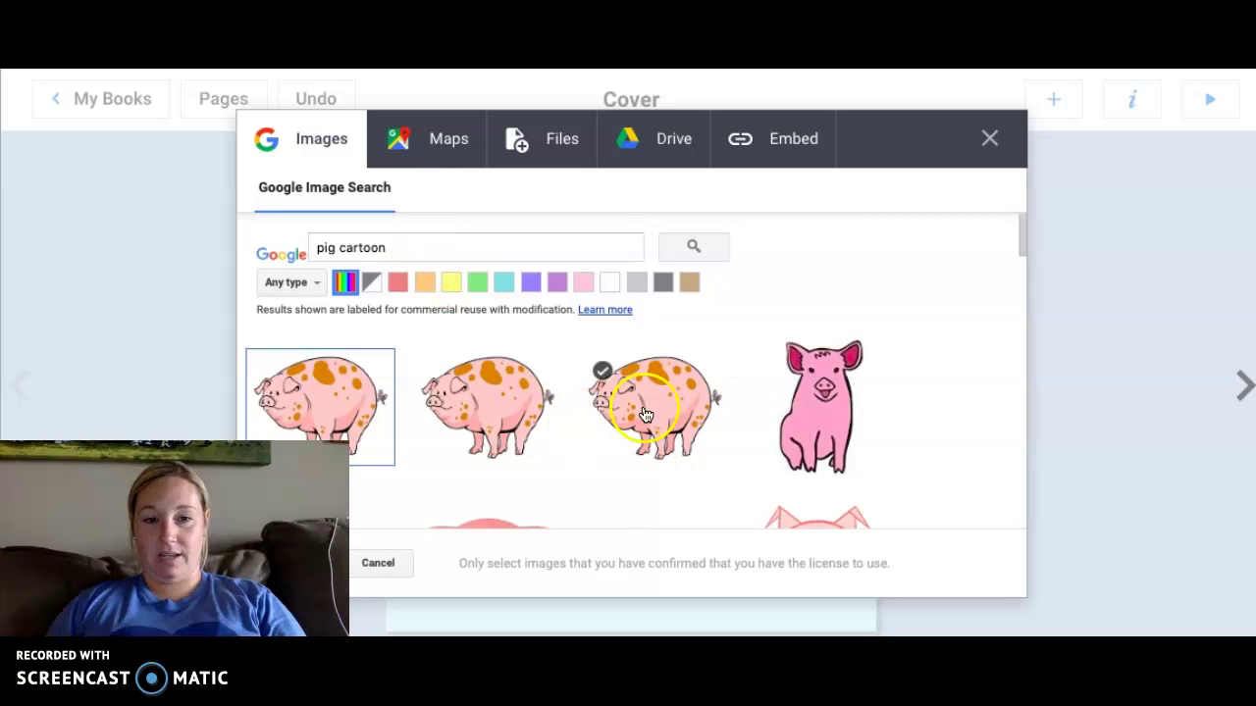
Step: Import the round pink cartoon pig with big black eyes from the image results onto the cover
scroll(845, 405, "down", 5)
scroll(845, 405, "down", 2)
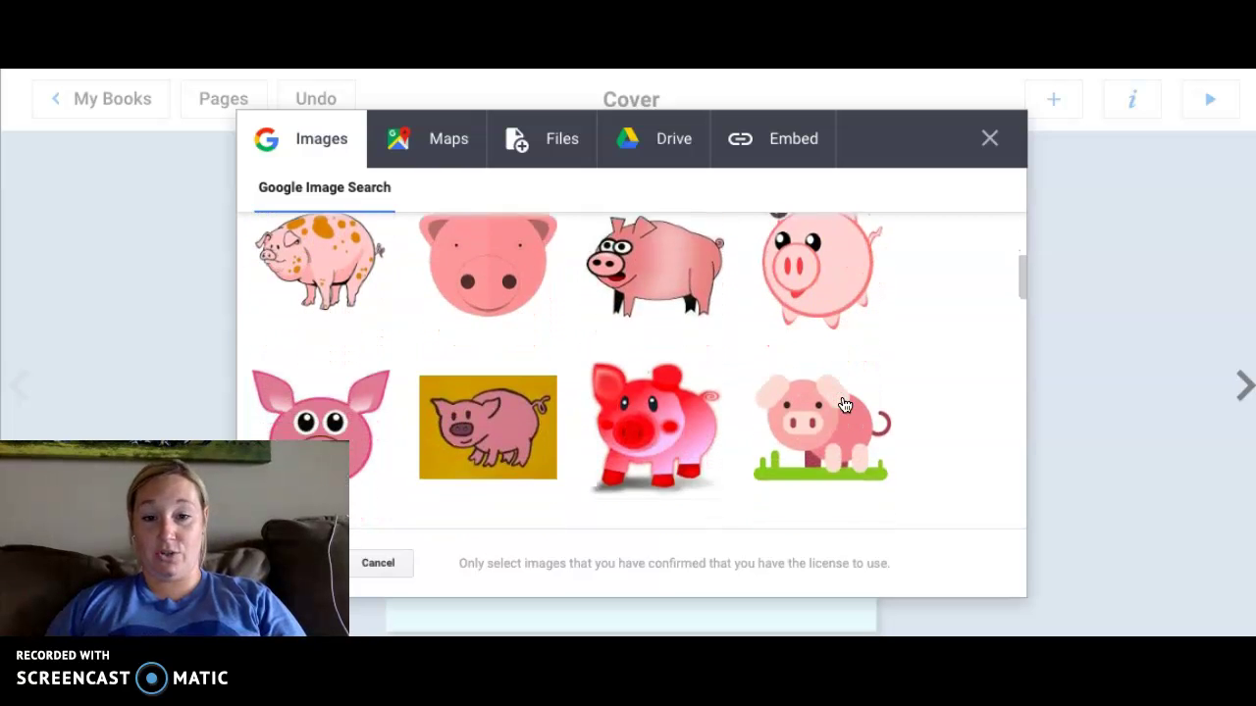
scroll(845, 406, "down", 2)
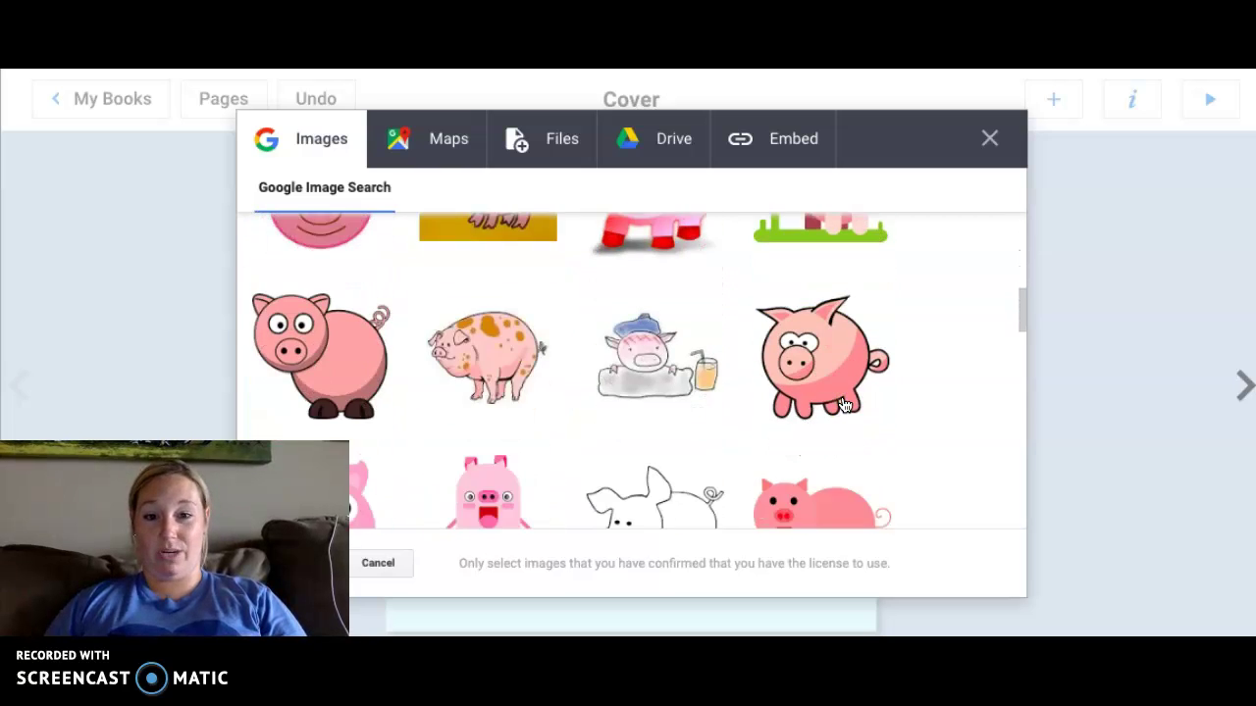
scroll(845, 406, "down", 1)
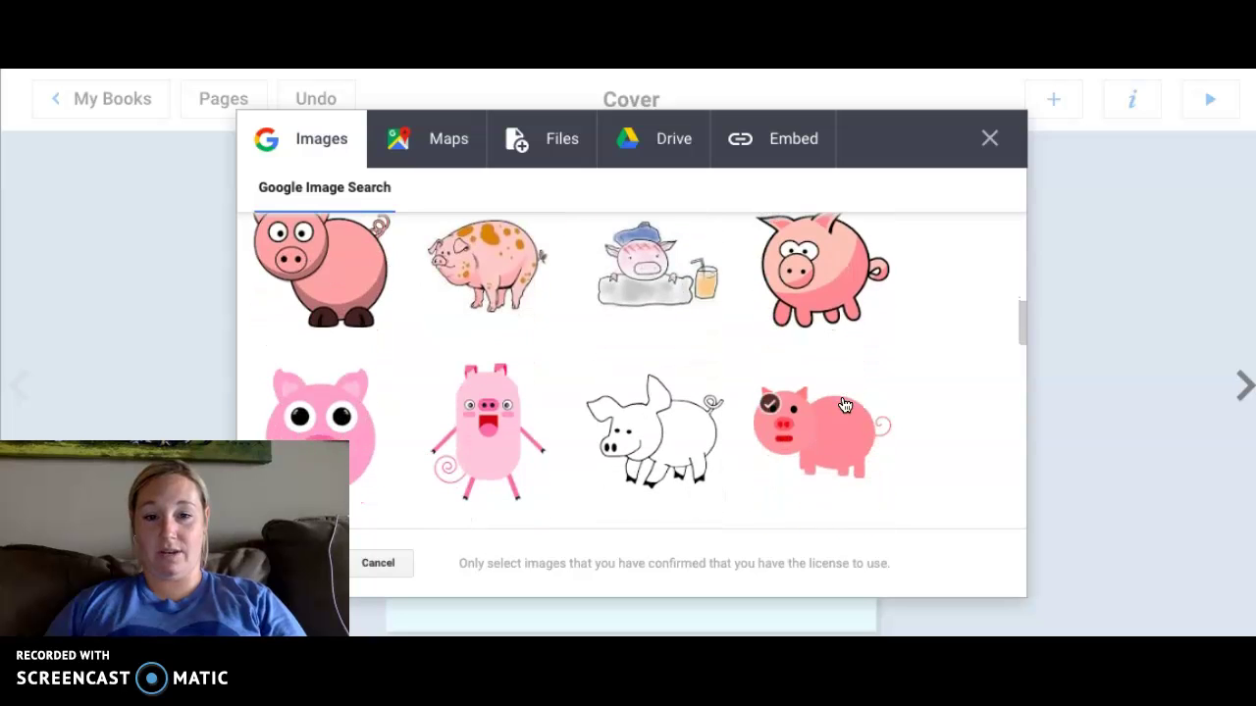
scroll(844, 405, "up", 5)
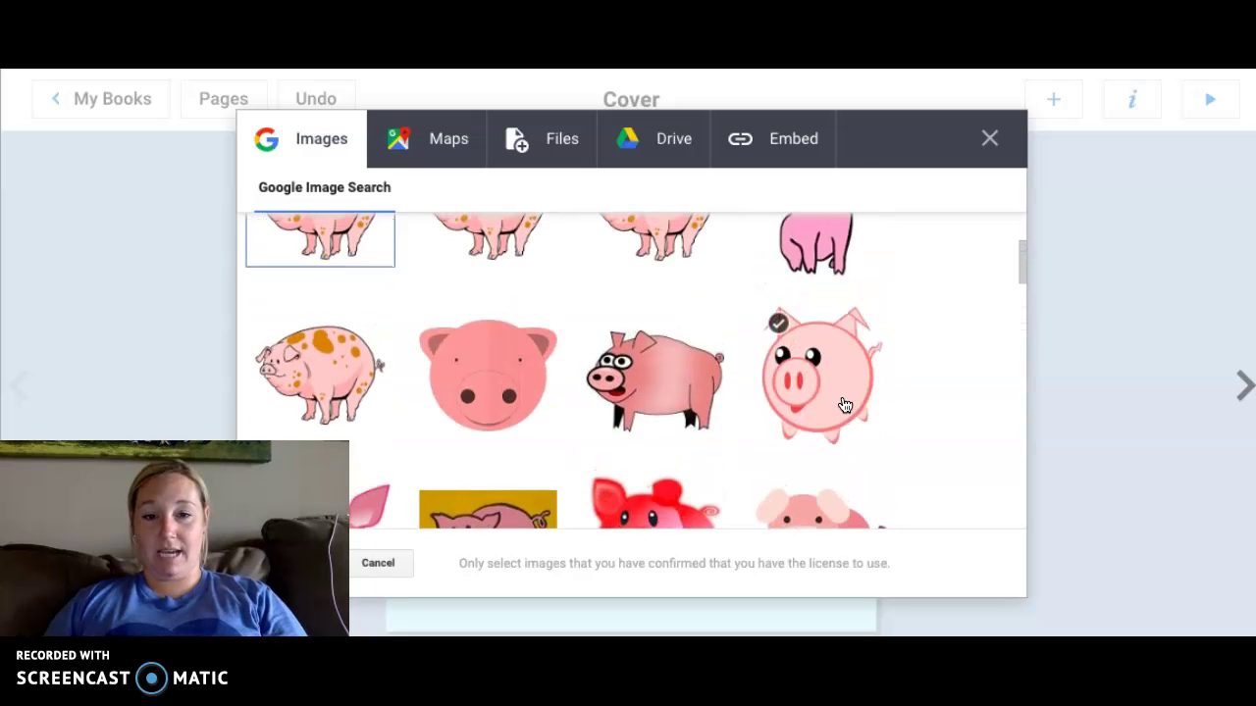
scroll(844, 406, "up", 2)
left_click(820, 481)
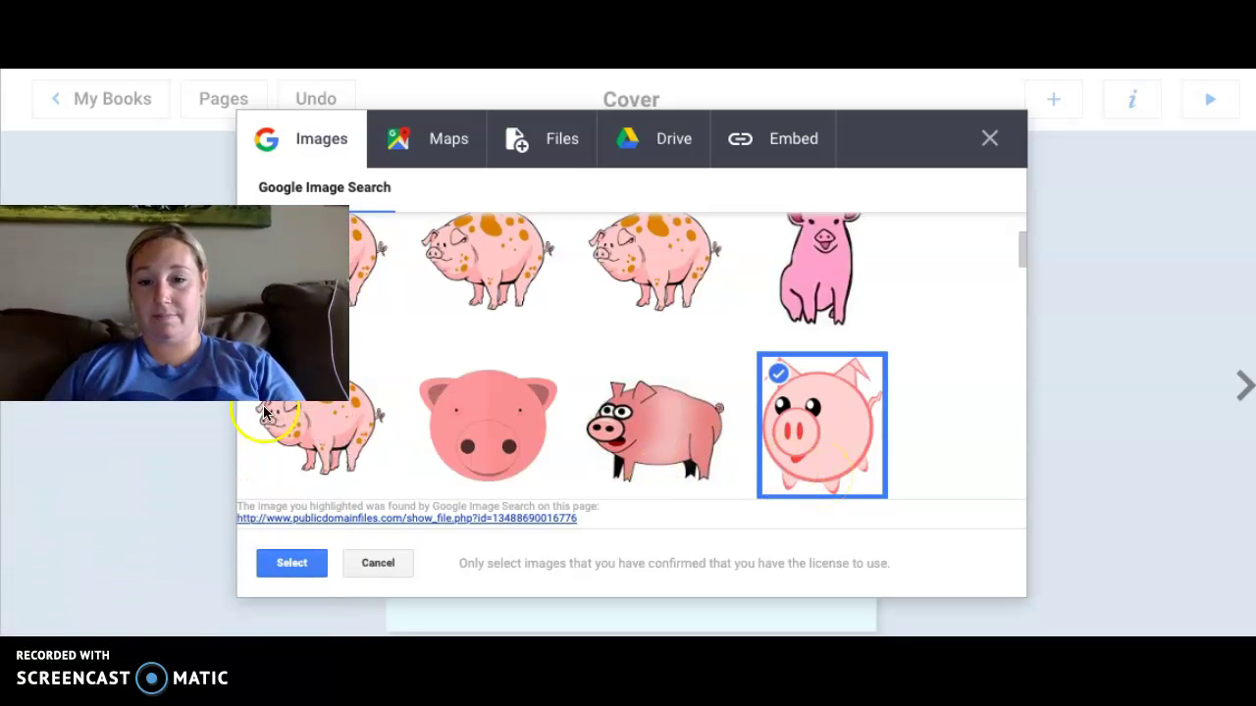
left_click(292, 564)
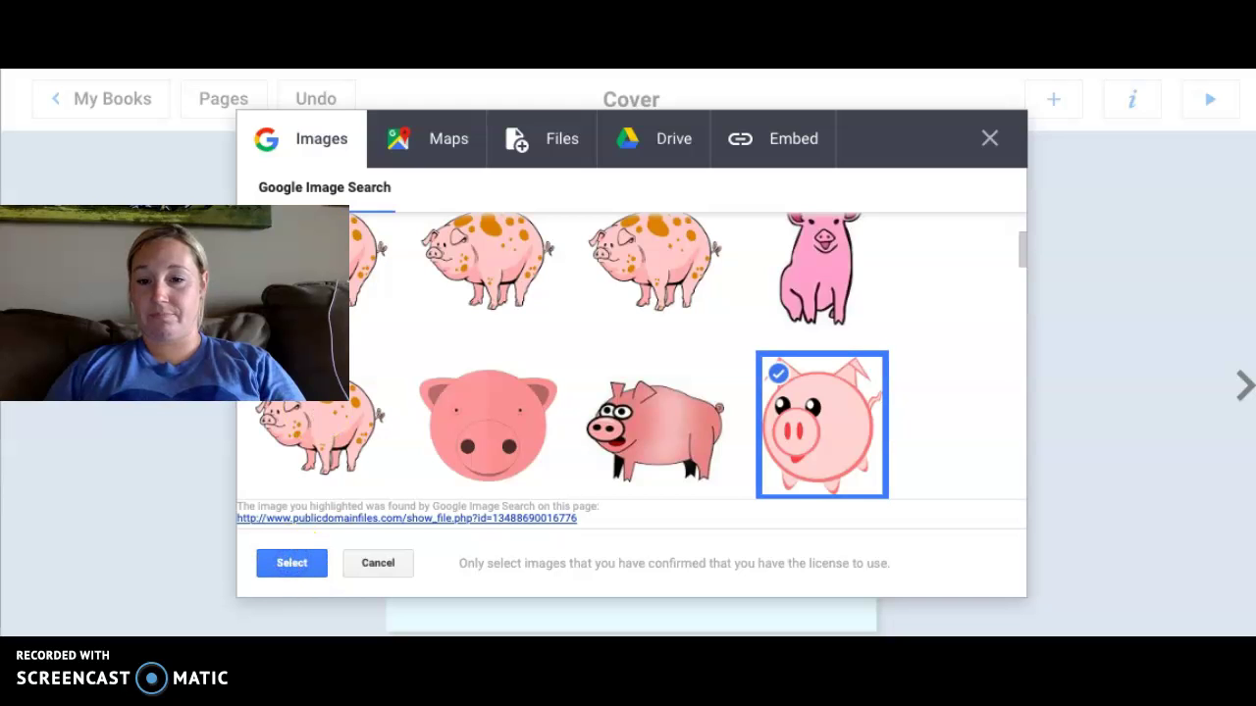
left_click(288, 564)
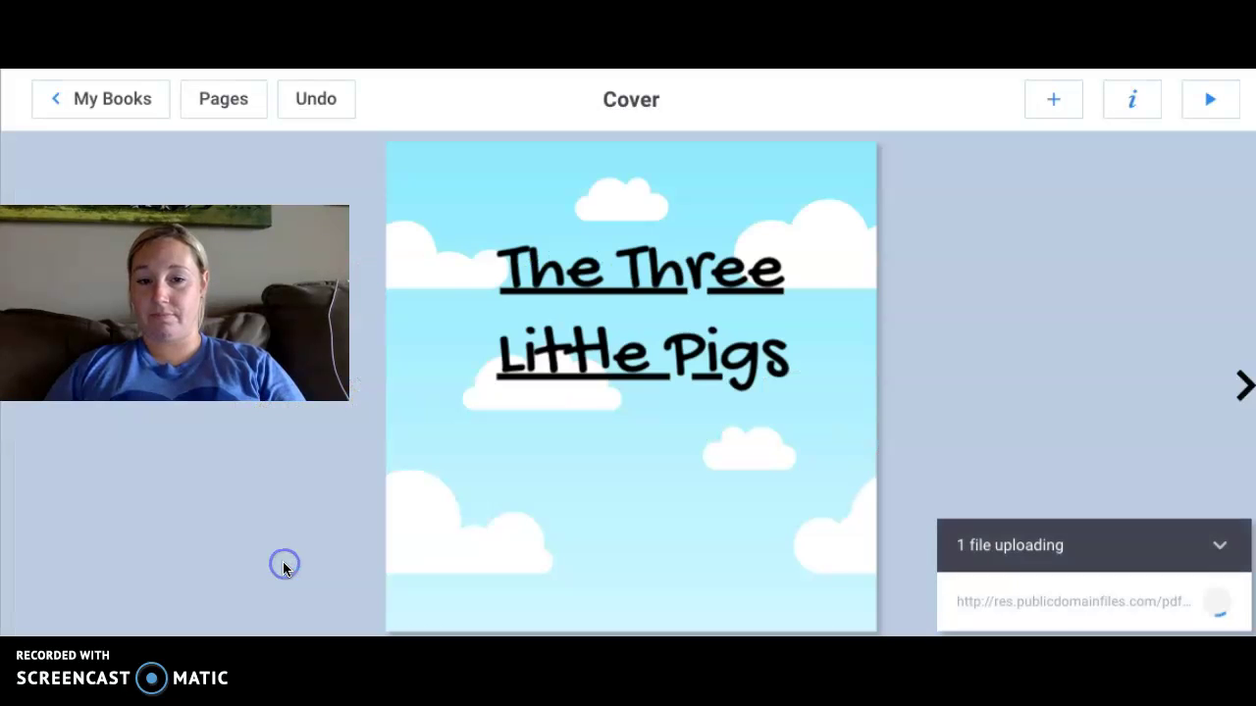